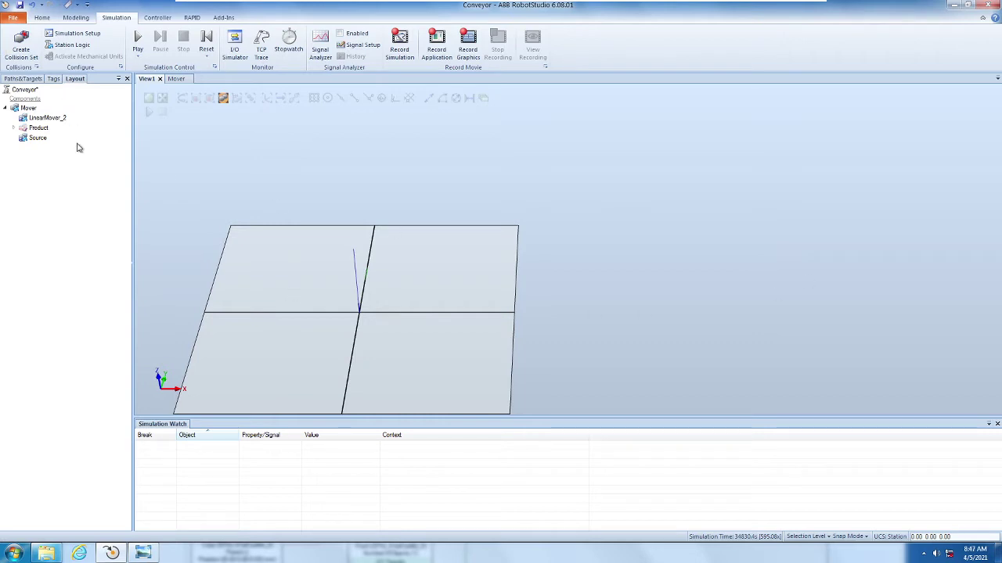
Step: Edit the Mover component and add a Queue component (Queue_2) from the Other category
{"action": "left_click", "coordinate": [29, 108]}
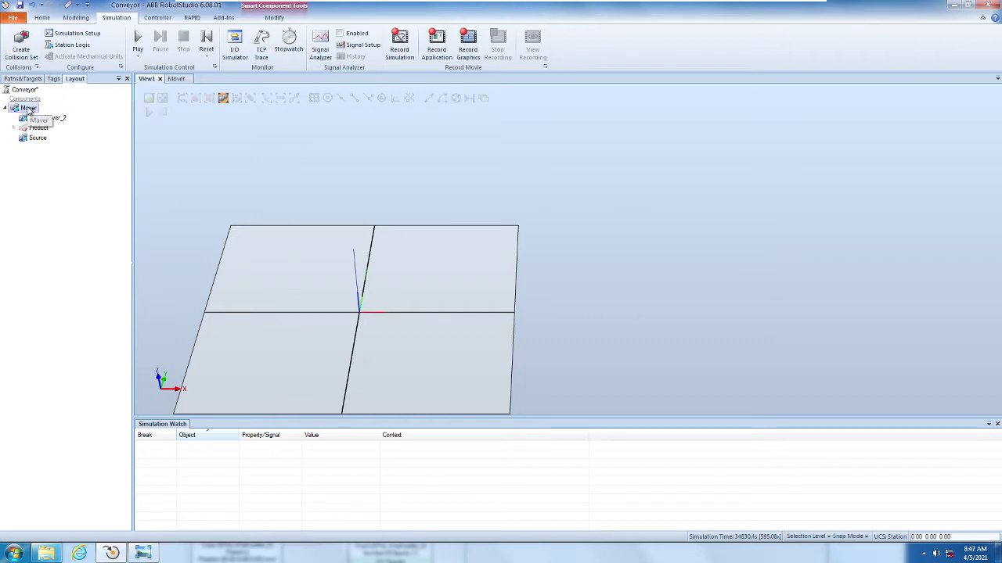
{"action": "right_click", "coordinate": [27, 109]}
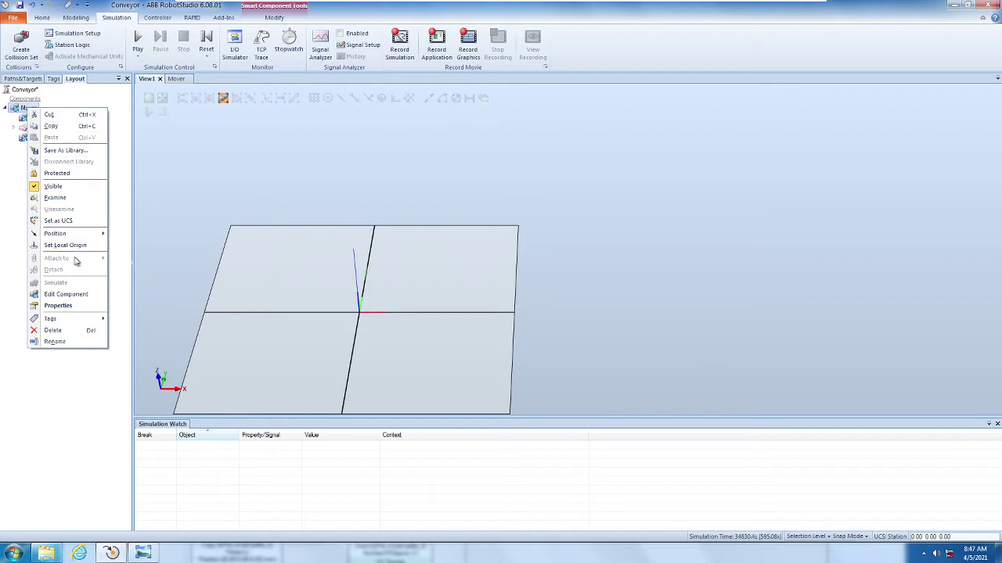
{"action": "left_click", "coordinate": [68, 294]}
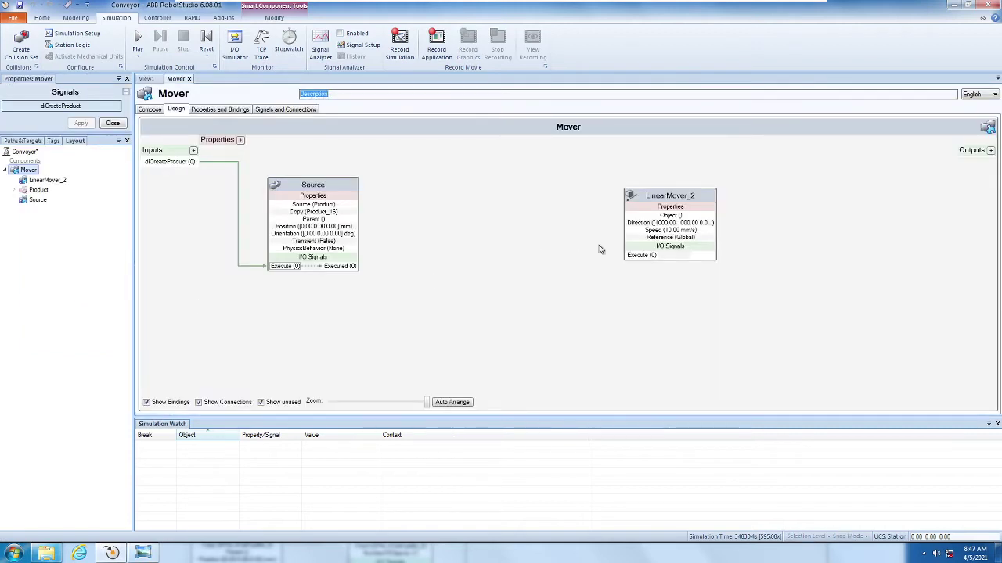
{"action": "left_click", "coordinate": [148, 110]}
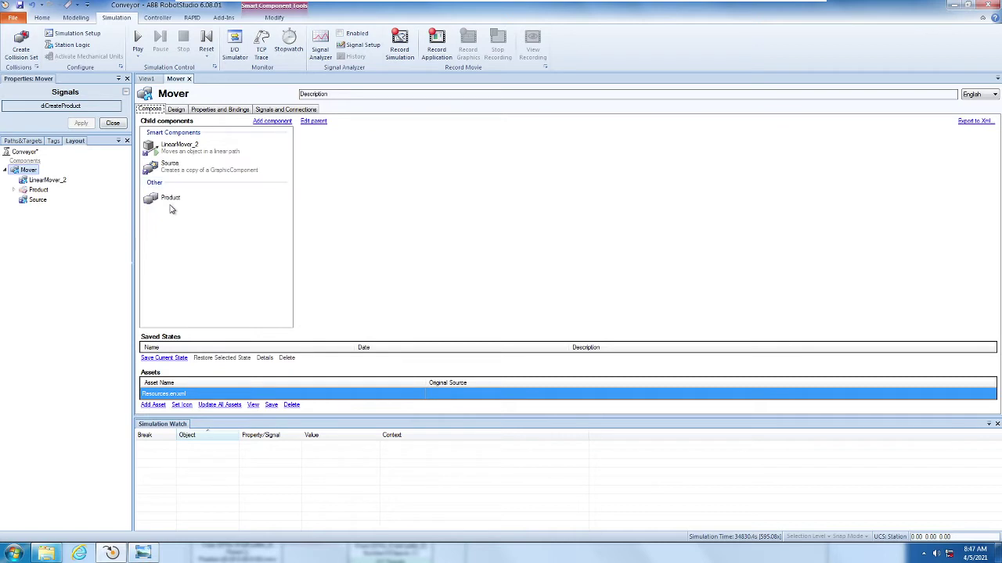
{"action": "left_click", "coordinate": [272, 121]}
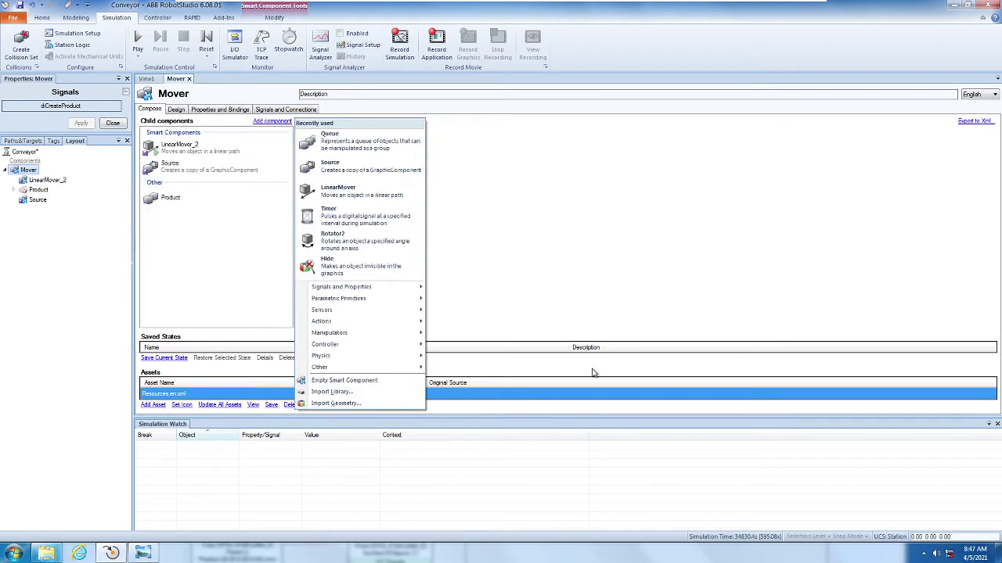
{"action": "mouse_move", "coordinate": [377, 367]}
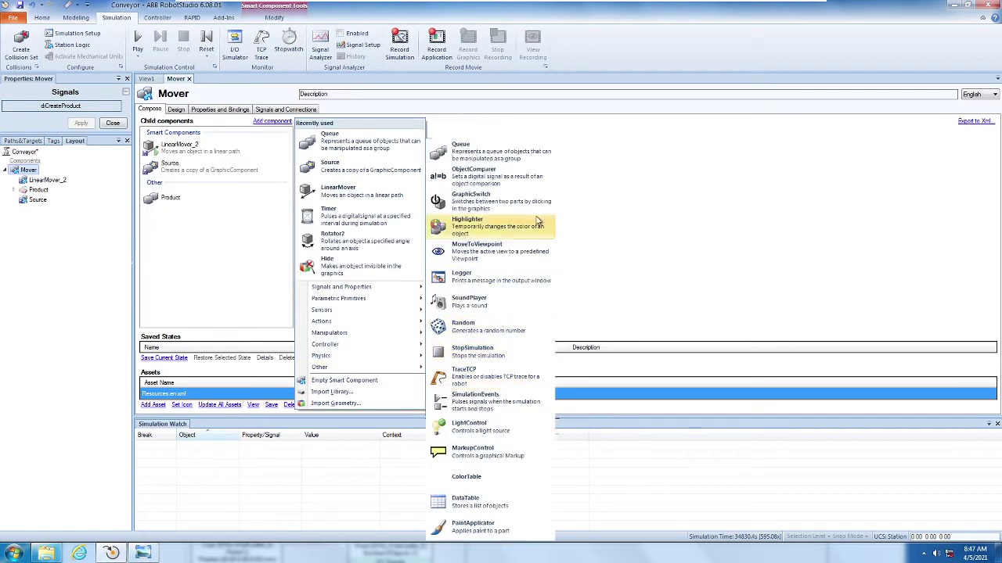
{"action": "left_click", "coordinate": [523, 158]}
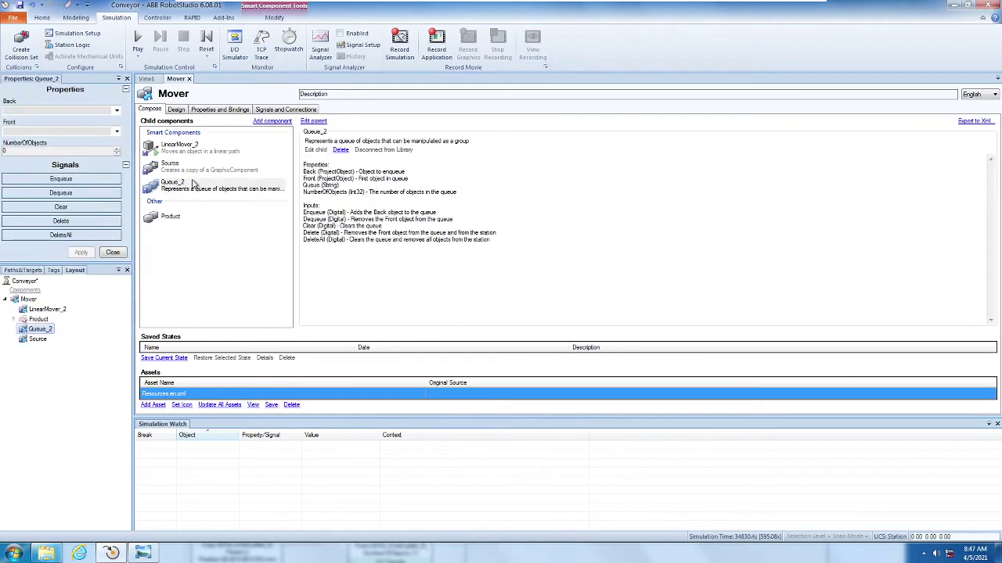
Step: Place Queue_2 beside Source, bind Source's Copy to Back and connect Executed to Enqueue
{"action": "left_click", "coordinate": [176, 110]}
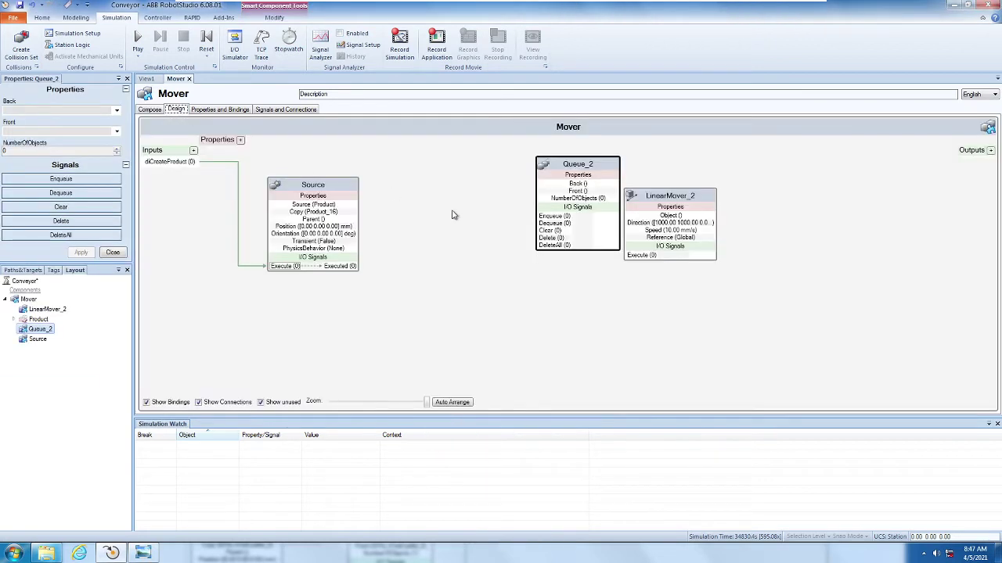
{"action": "left_click_drag", "start_coordinate": [576, 164], "coordinate": [482, 184]}
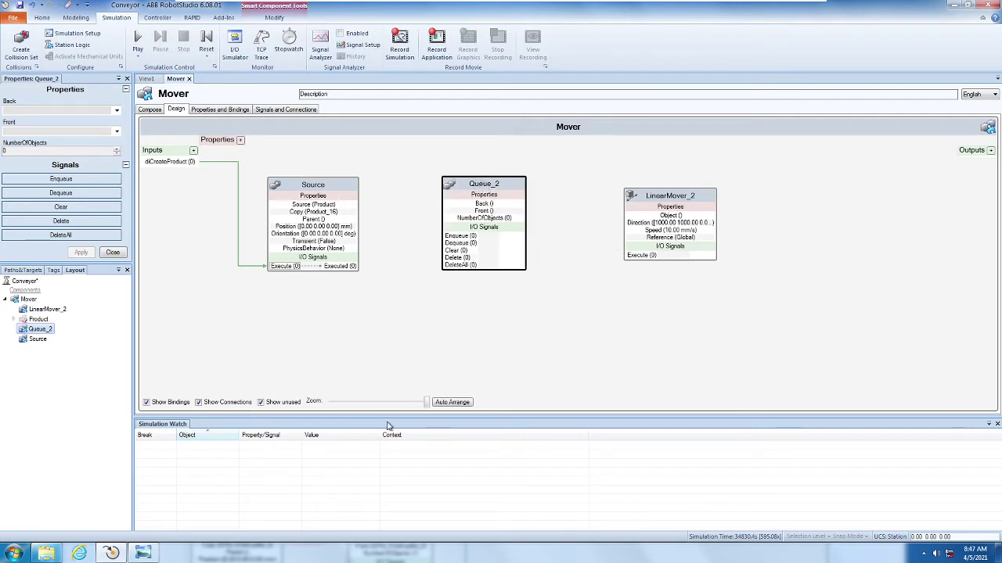
{"action": "mouse_move", "coordinate": [356, 266]}
{"action": "left_mouse_down"}
{"action": "mouse_move", "coordinate": [393, 274]}
{"action": "mouse_move", "coordinate": [412, 252]}
{"action": "mouse_move", "coordinate": [351, 271]}
{"action": "left_mouse_up"}
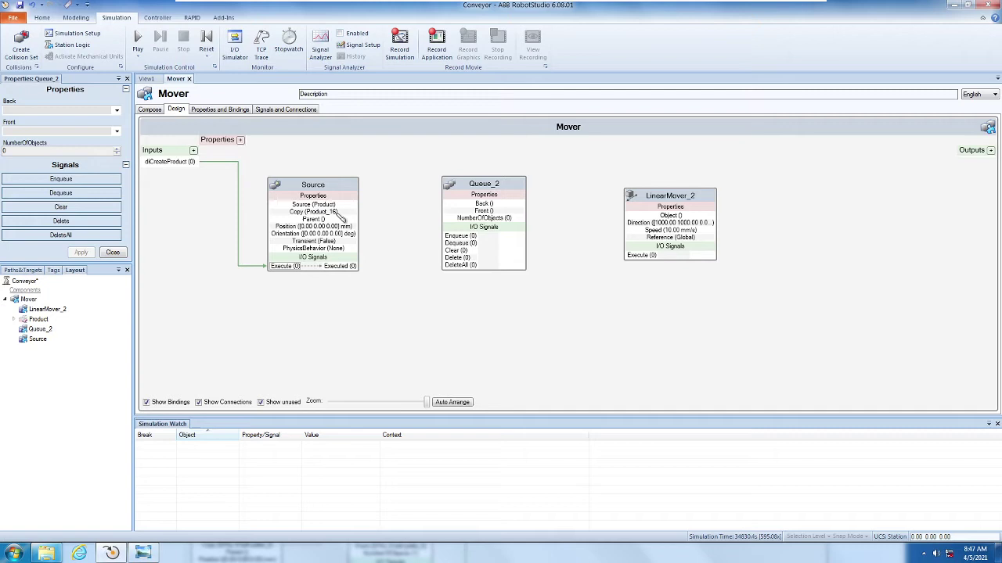
{"action": "left_click_drag", "start_coordinate": [335, 215], "coordinate": [453, 213]}
{"action": "left_click_drag", "start_coordinate": [353, 266], "coordinate": [452, 240]}
Step: Start the simulation from View1 and return to the Mover diagram
{"action": "left_click", "coordinate": [146, 79]}
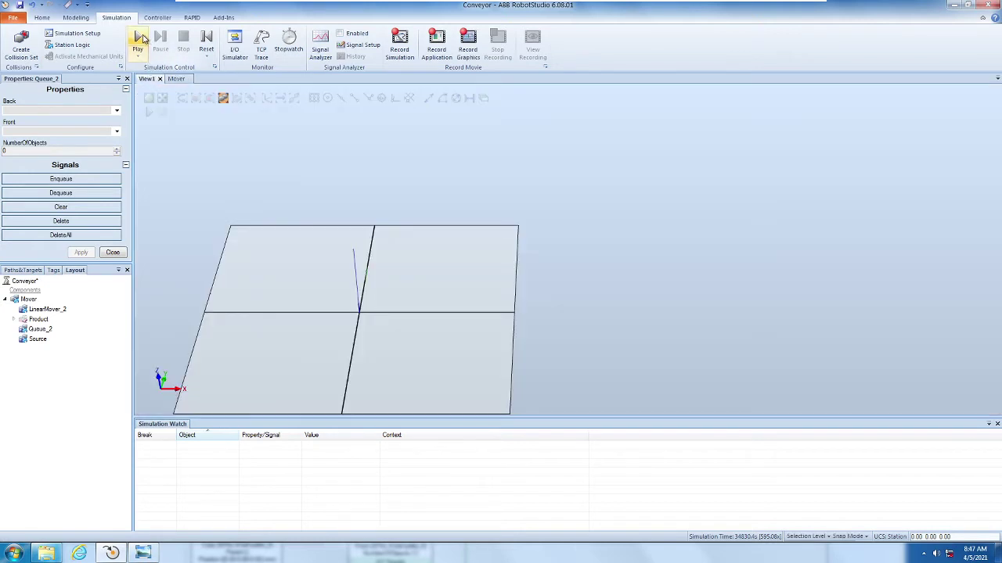
{"action": "left_click", "coordinate": [137, 38]}
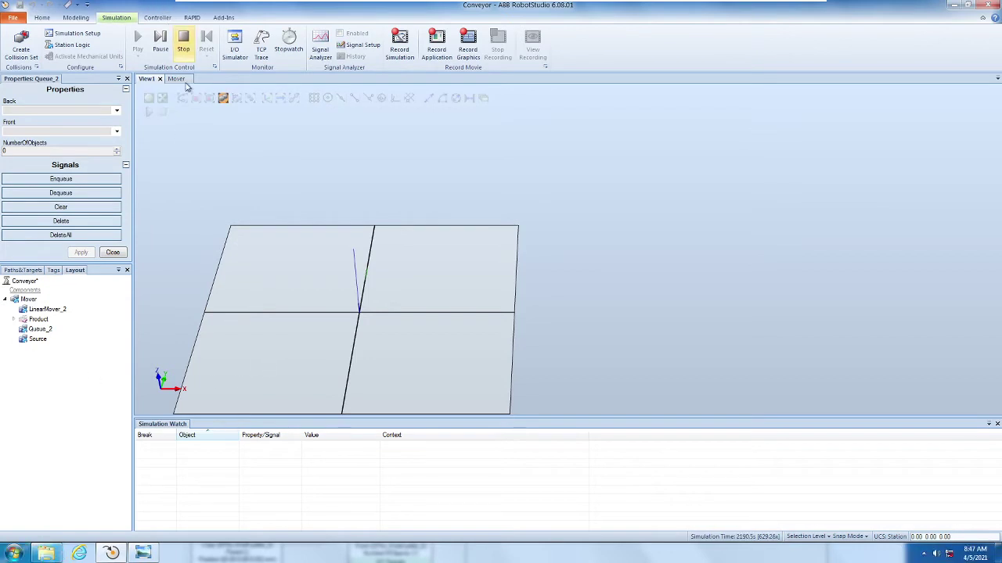
{"action": "left_click", "coordinate": [176, 79]}
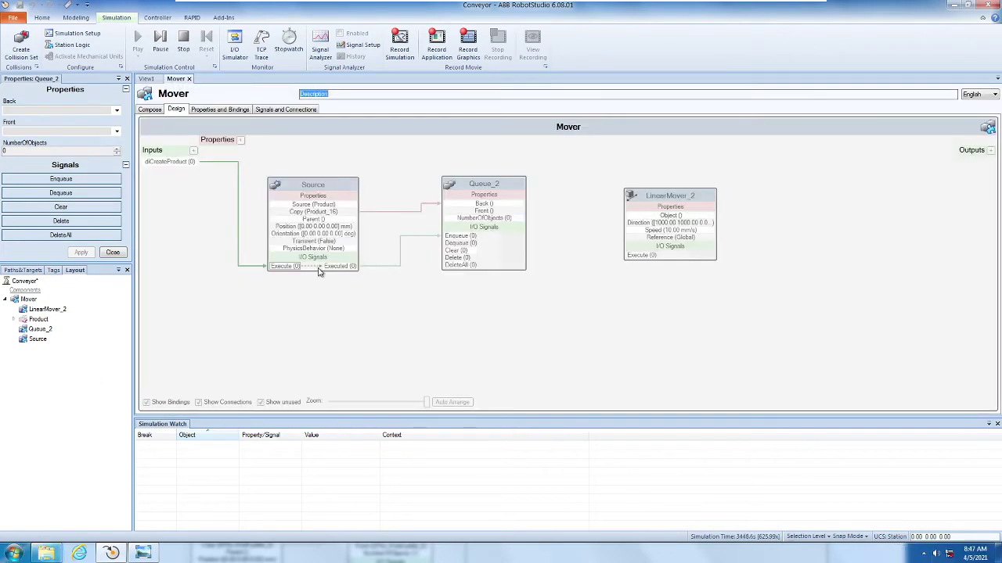
Step: Trigger diCreateProduct five times to queue Product_17 through Product_21 in Queue_2
{"action": "left_click", "coordinate": [28, 299]}
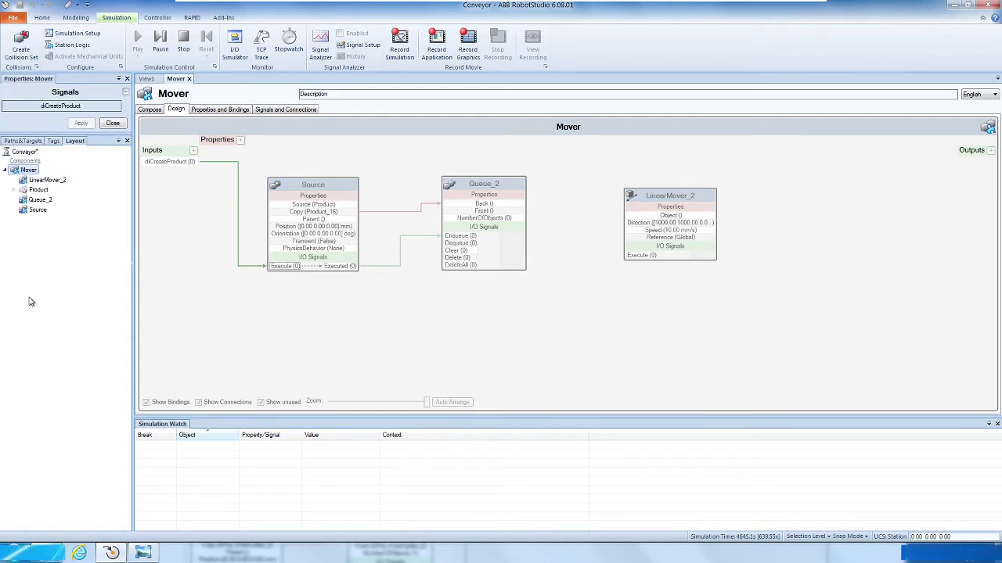
{"action": "left_click", "coordinate": [61, 107]}
{"action": "left_click", "coordinate": [72, 108]}
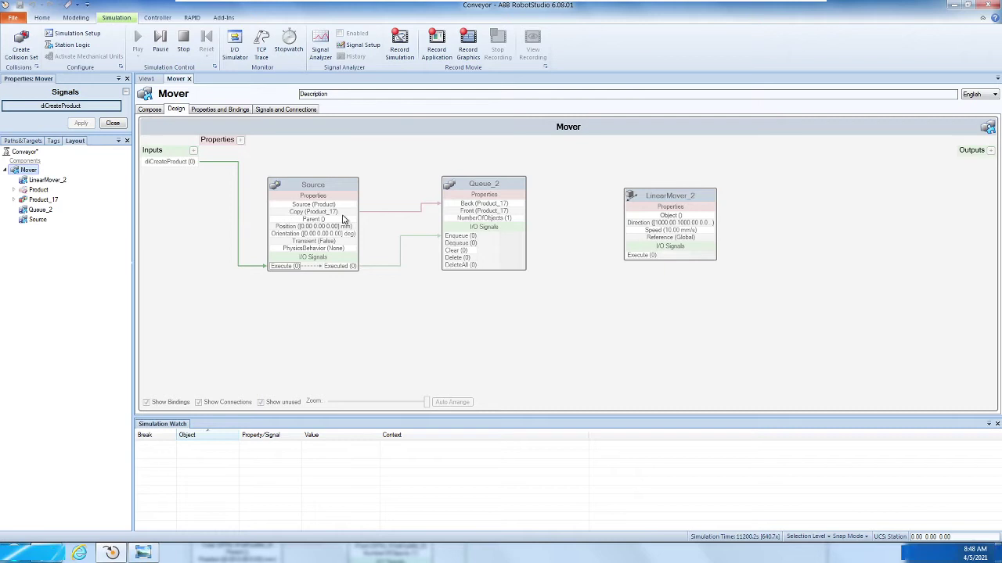
{"action": "left_click", "coordinate": [74, 108]}
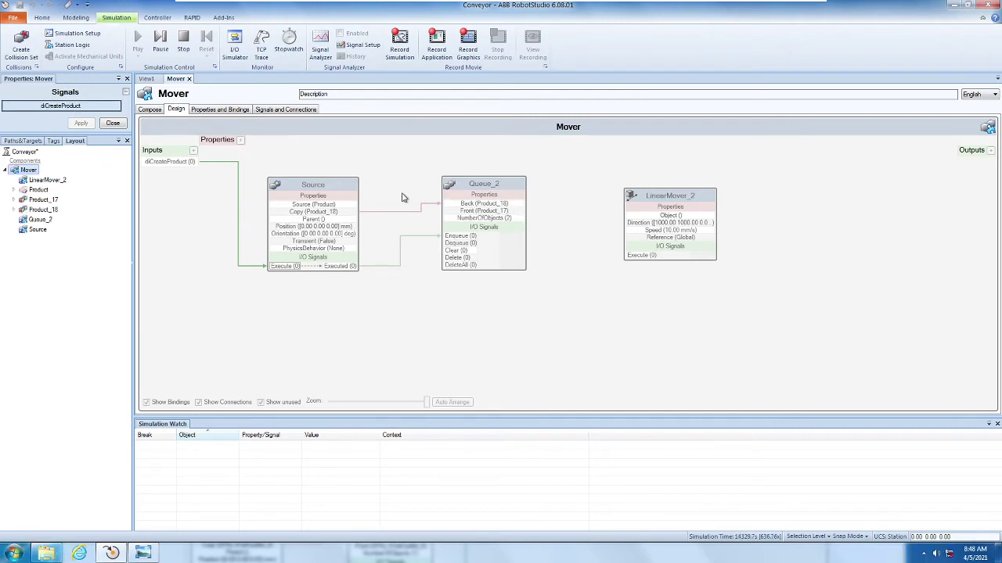
{"action": "left_click", "coordinate": [78, 107]}
{"action": "left_click", "coordinate": [78, 107]}
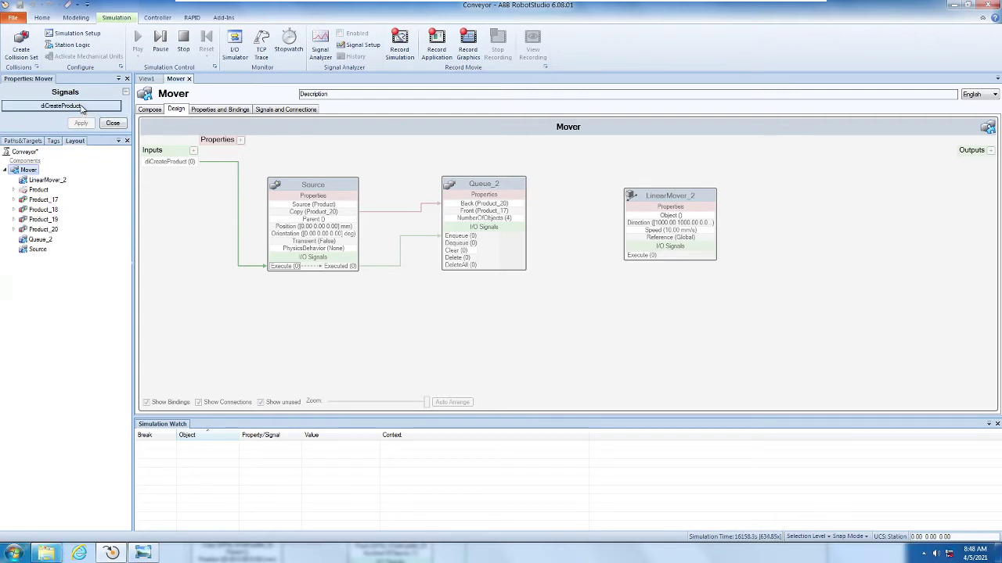
{"action": "left_click", "coordinate": [78, 108]}
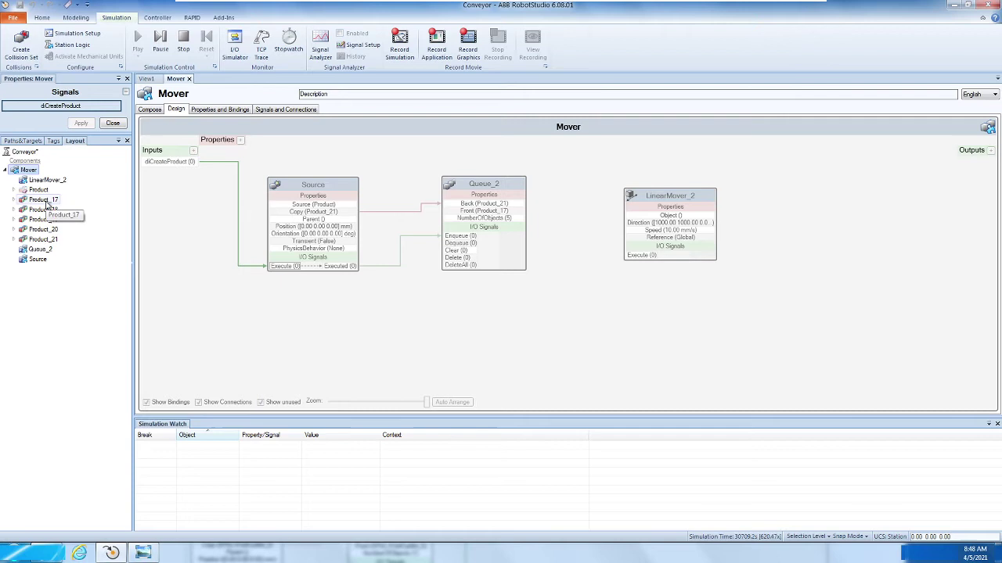
Step: Stop and reset the simulation, check the station in View1, then return to Mover
{"action": "left_click", "coordinate": [183, 40]}
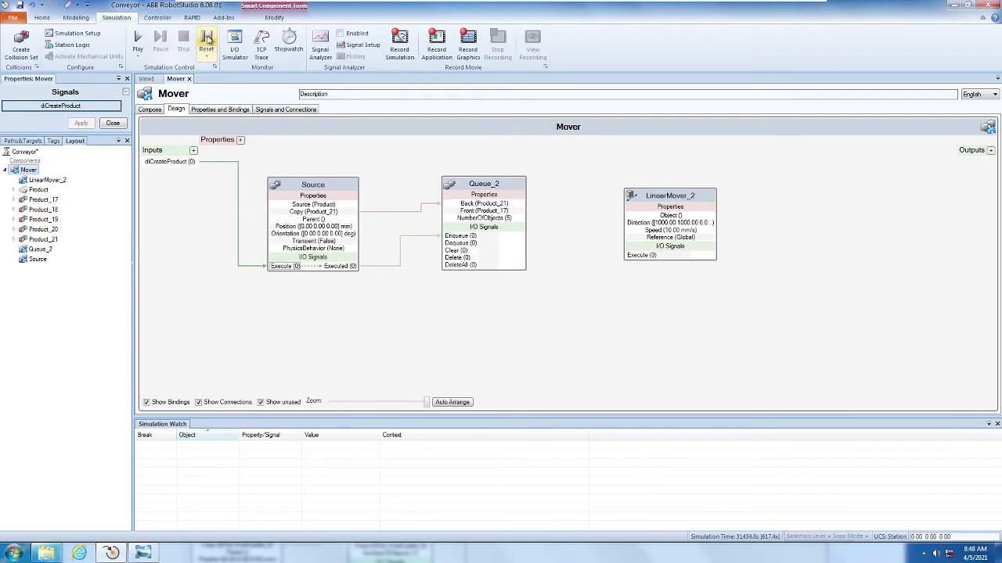
{"action": "left_click", "coordinate": [206, 39]}
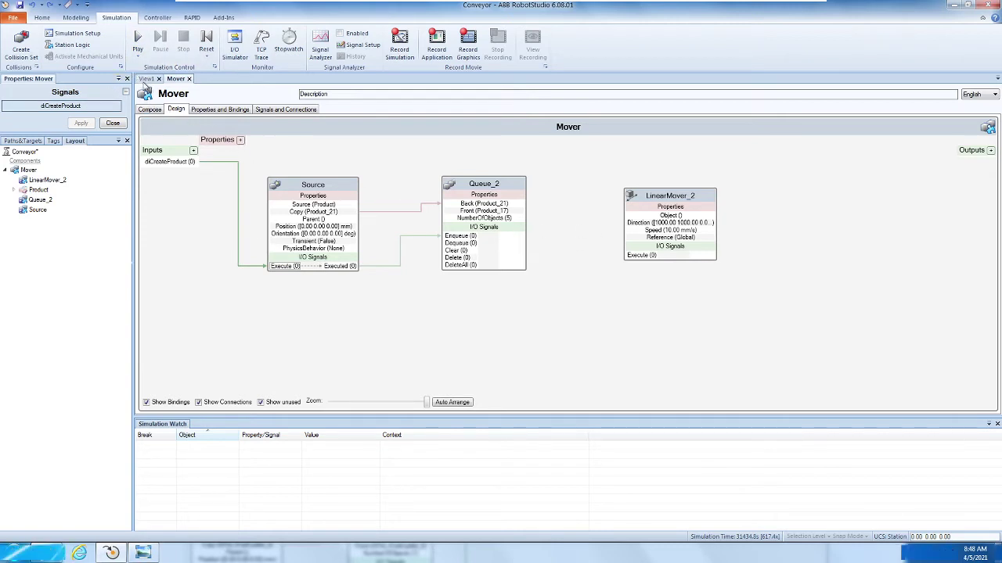
{"action": "left_click", "coordinate": [146, 79]}
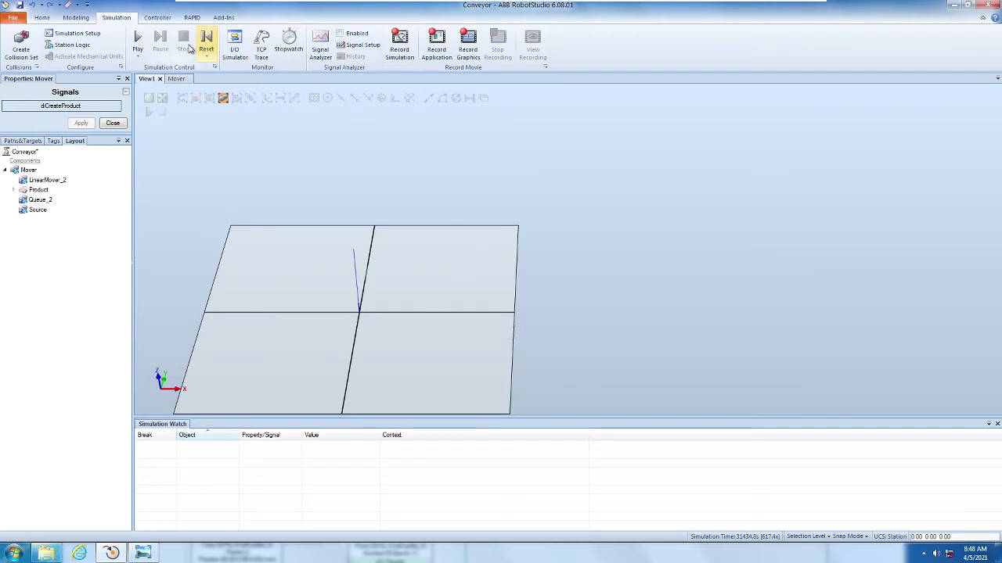
{"action": "left_click", "coordinate": [177, 80]}
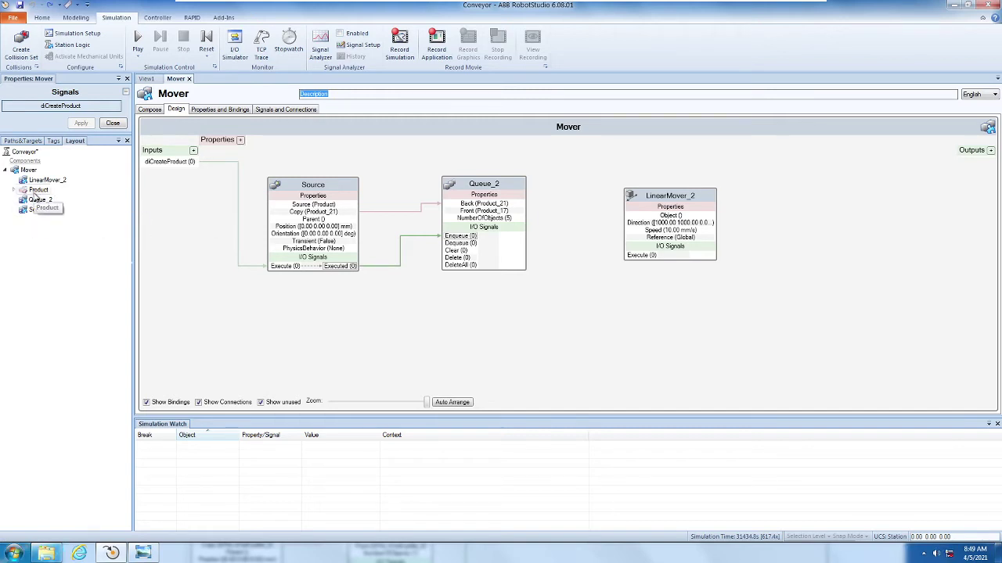
Step: Set LinearMover_2's Object to Queue_2, turn on its Execute signal and apply
{"action": "left_click", "coordinate": [38, 181]}
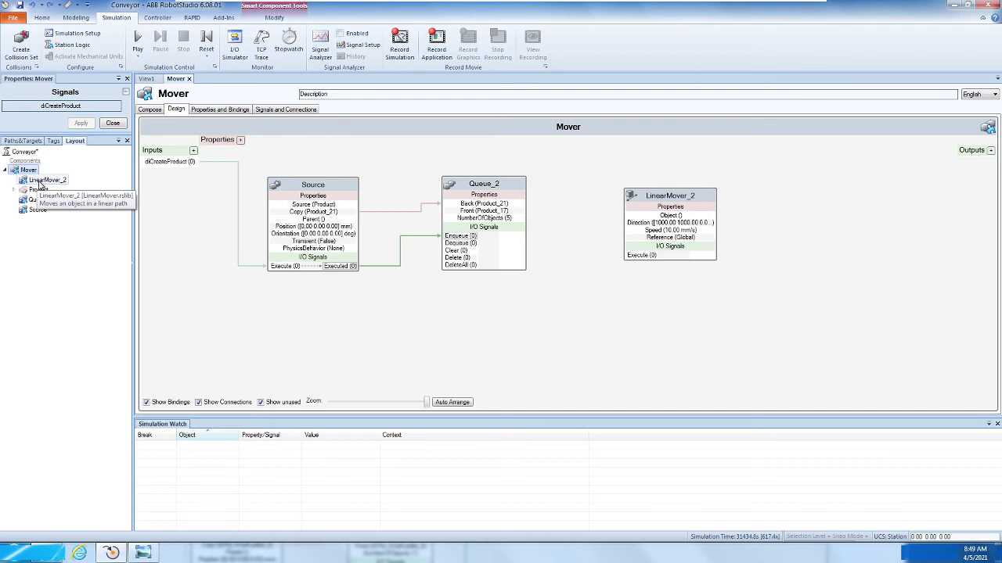
{"action": "left_click", "coordinate": [43, 180]}
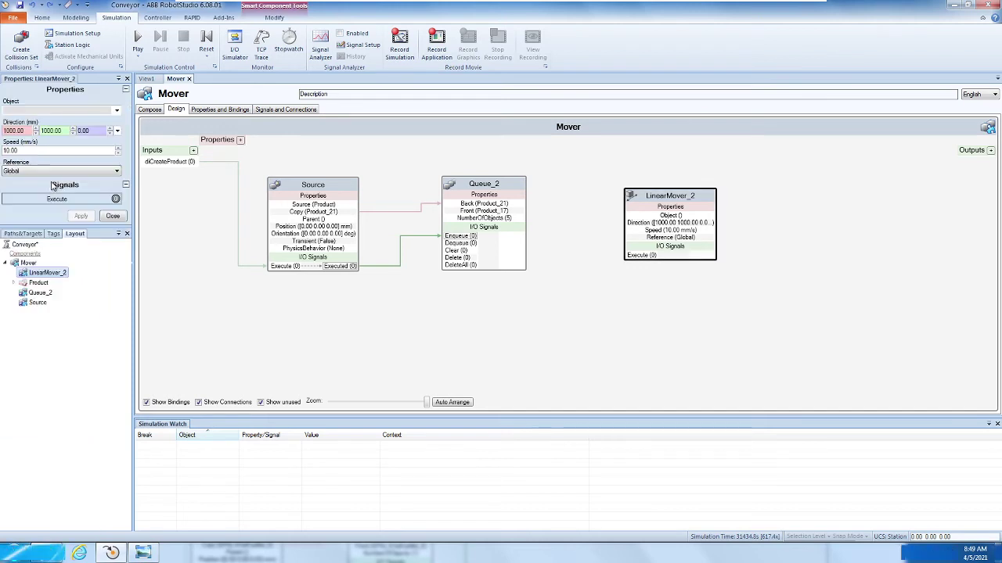
{"action": "left_click", "coordinate": [116, 111]}
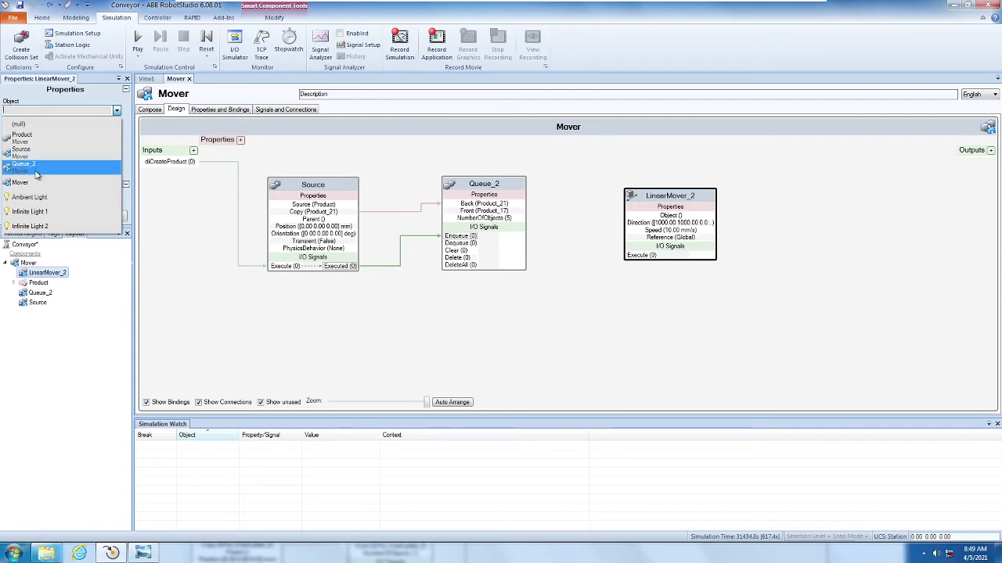
{"action": "left_click", "coordinate": [36, 170]}
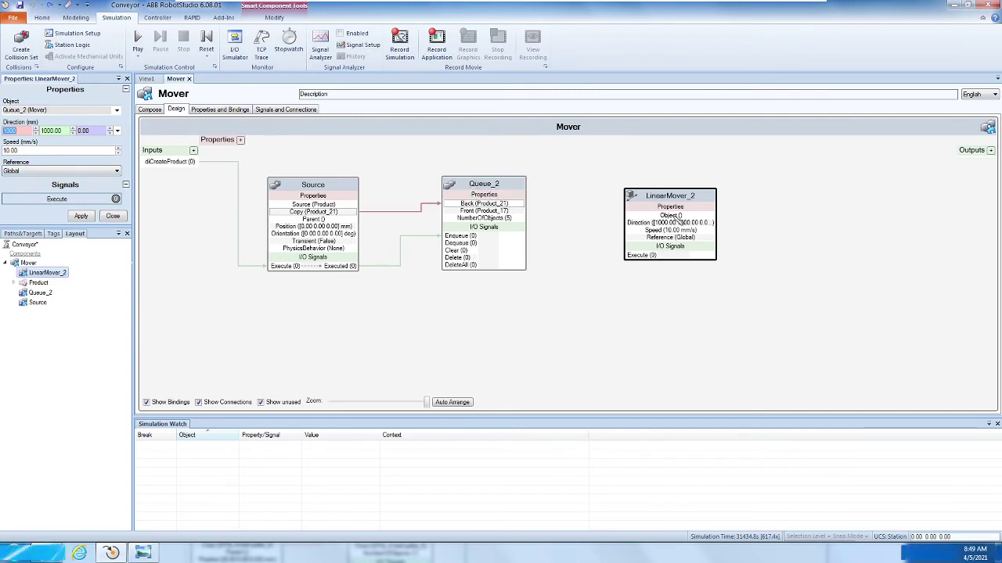
{"action": "left_click", "coordinate": [83, 218]}
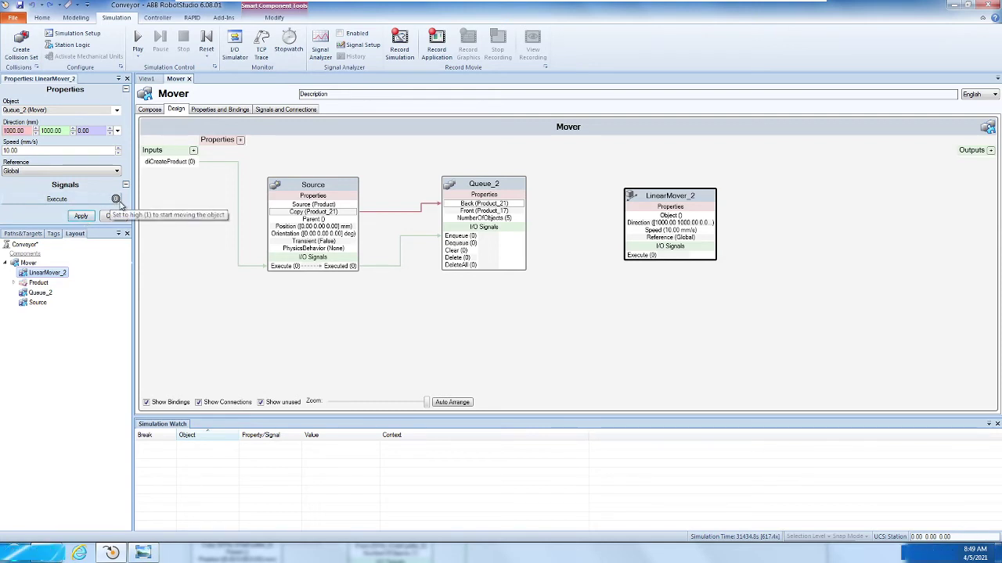
{"action": "left_click", "coordinate": [116, 201]}
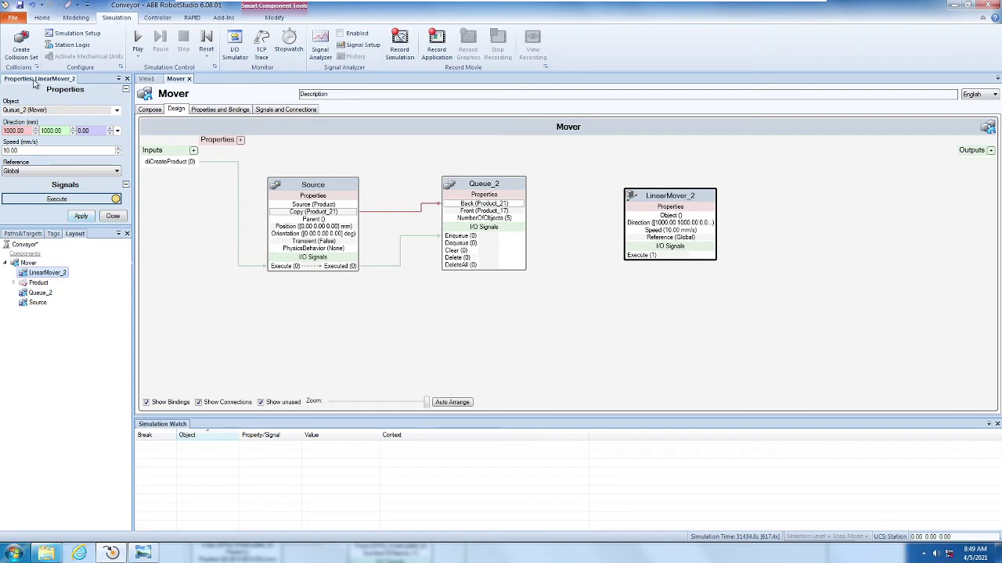
{"action": "left_click", "coordinate": [81, 216]}
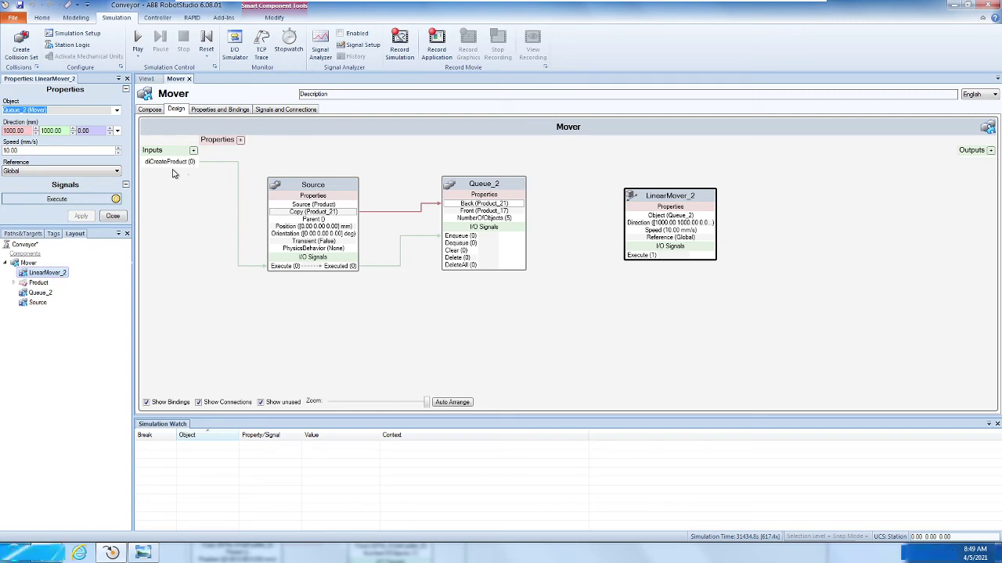
Step: Run the simulation, create four products with diCreateProduct, then stop it
{"action": "left_click", "coordinate": [144, 80]}
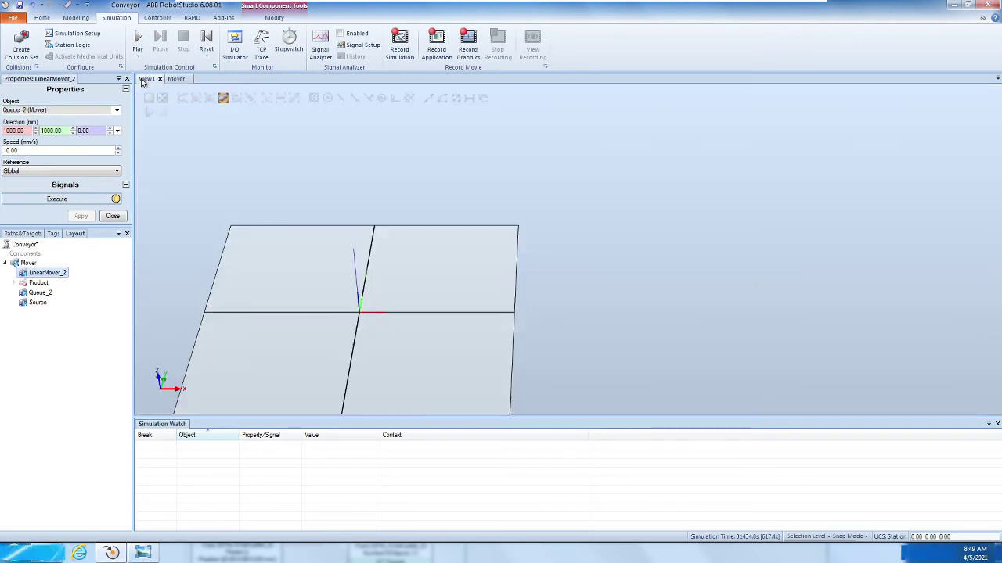
{"action": "left_click", "coordinate": [136, 39]}
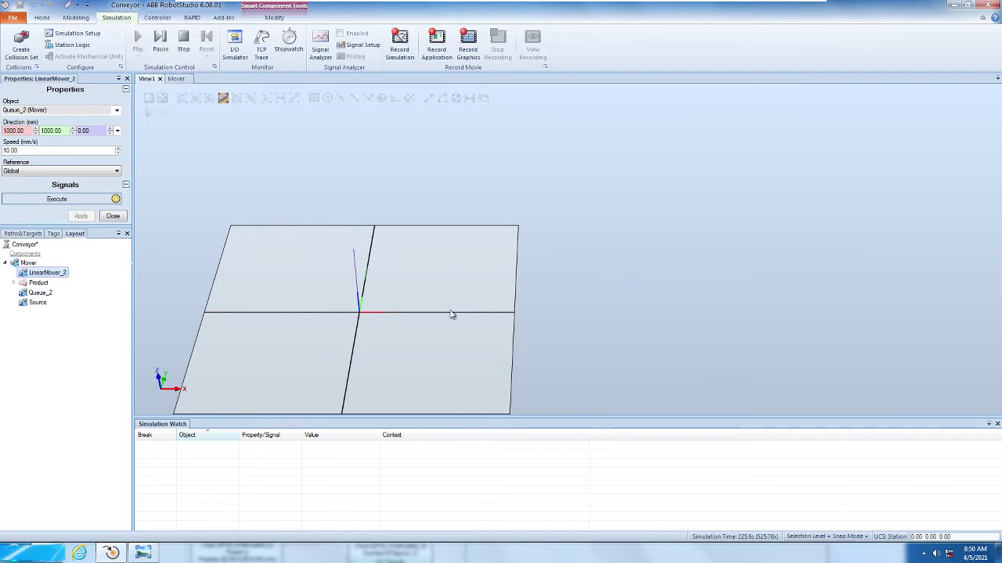
{"action": "left_click", "coordinate": [24, 266]}
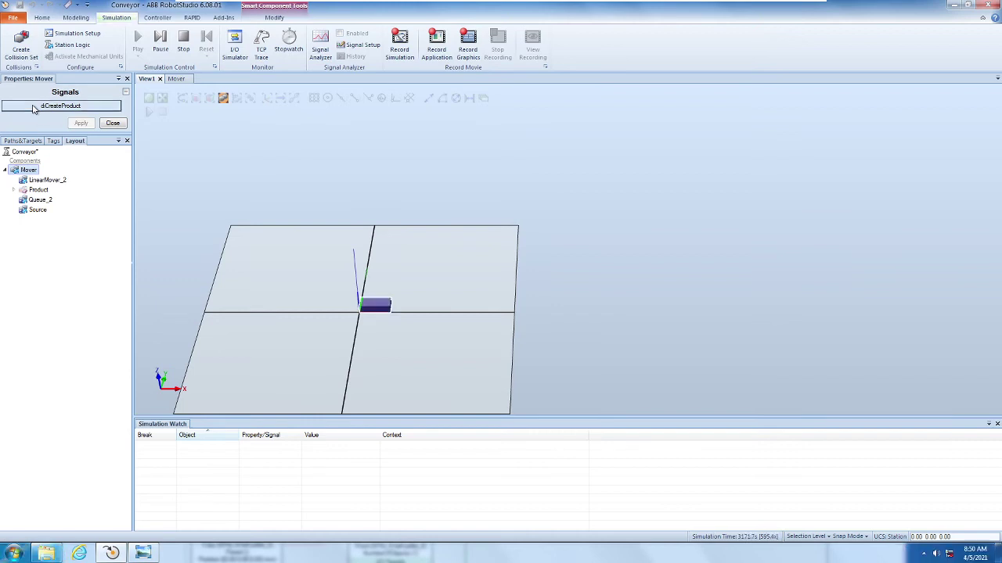
{"action": "left_click", "coordinate": [33, 110]}
{"action": "left_click", "coordinate": [33, 109]}
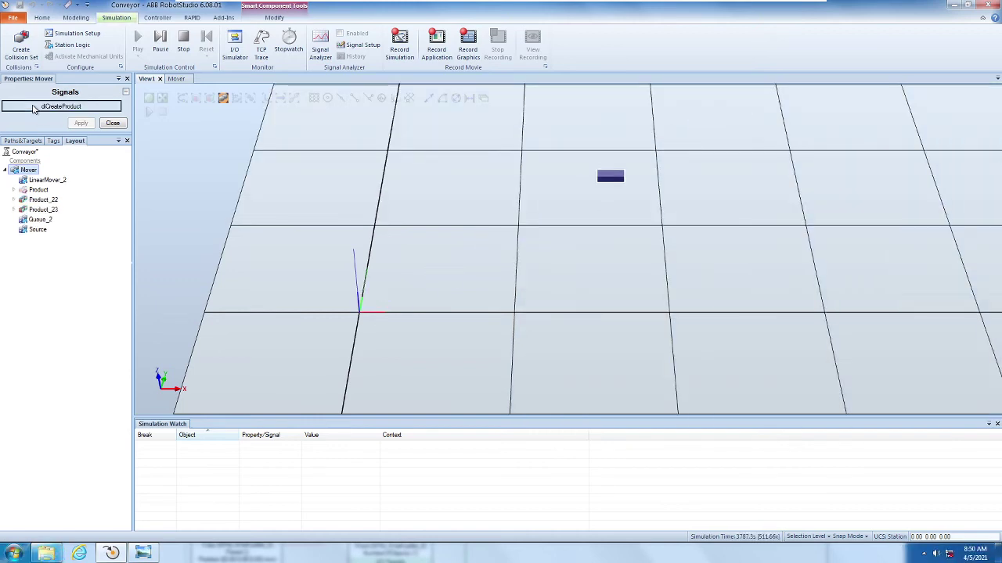
{"action": "left_click", "coordinate": [33, 109]}
{"action": "left_click", "coordinate": [33, 109]}
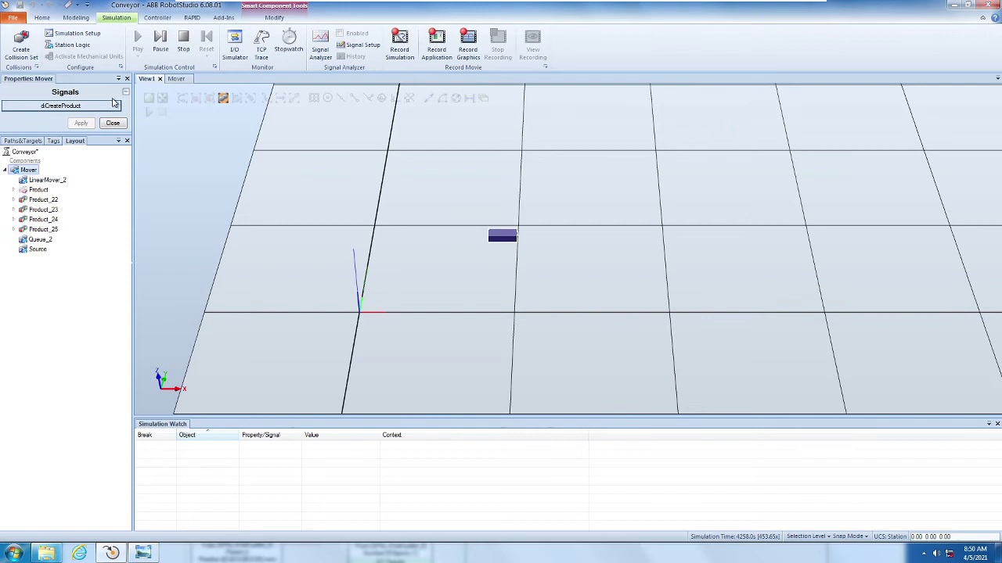
{"action": "left_click", "coordinate": [185, 42]}
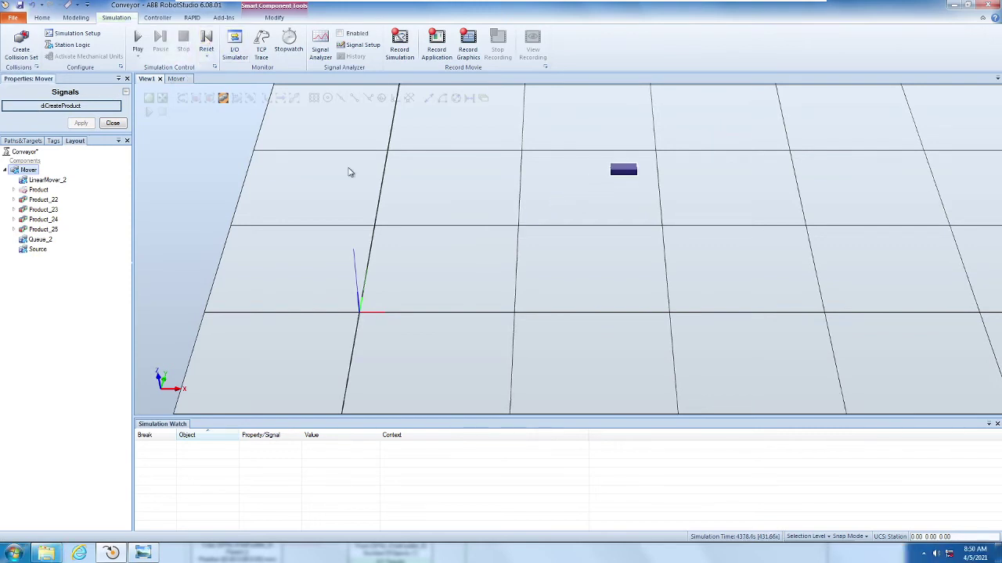
Step: Fit the whole floor grid into view and reset the simulation to remove Product_22–Product_25
{"action": "left_click", "coordinate": [481, 273]}
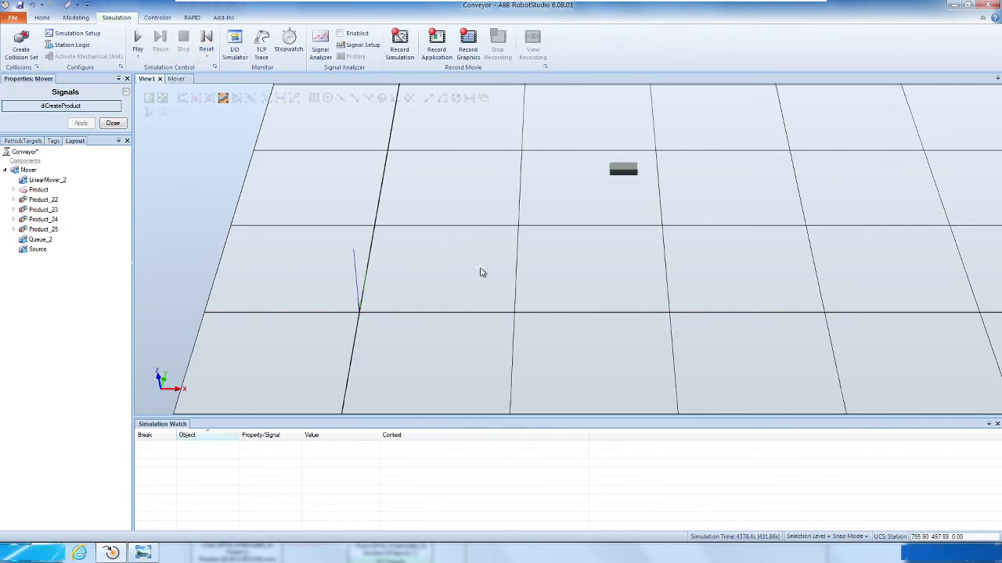
{"action": "right_click", "coordinate": [481, 274]}
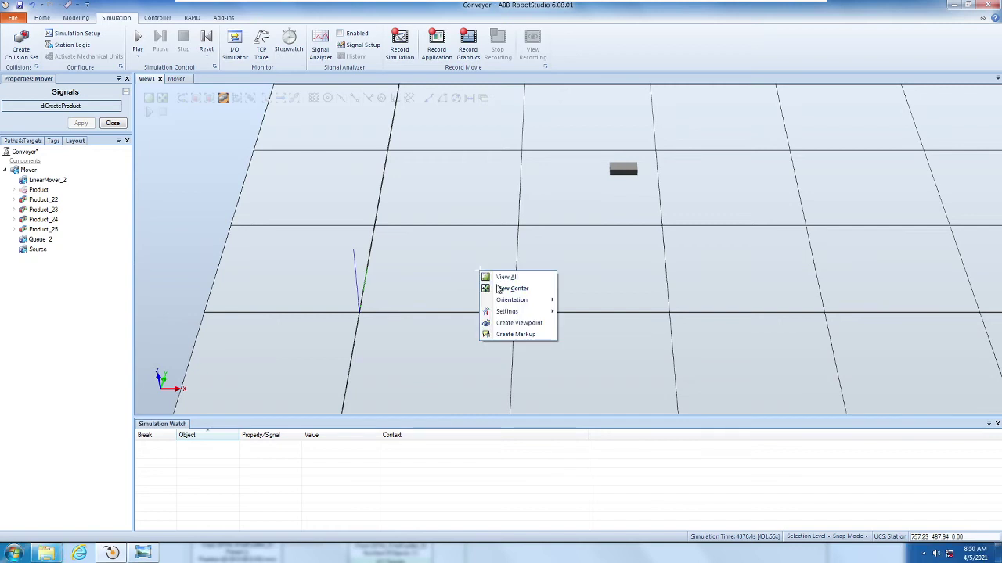
{"action": "left_click", "coordinate": [487, 290]}
{"action": "scroll", "coordinate": [784, 164], "scroll_direction": "down", "scroll_amount": 3}
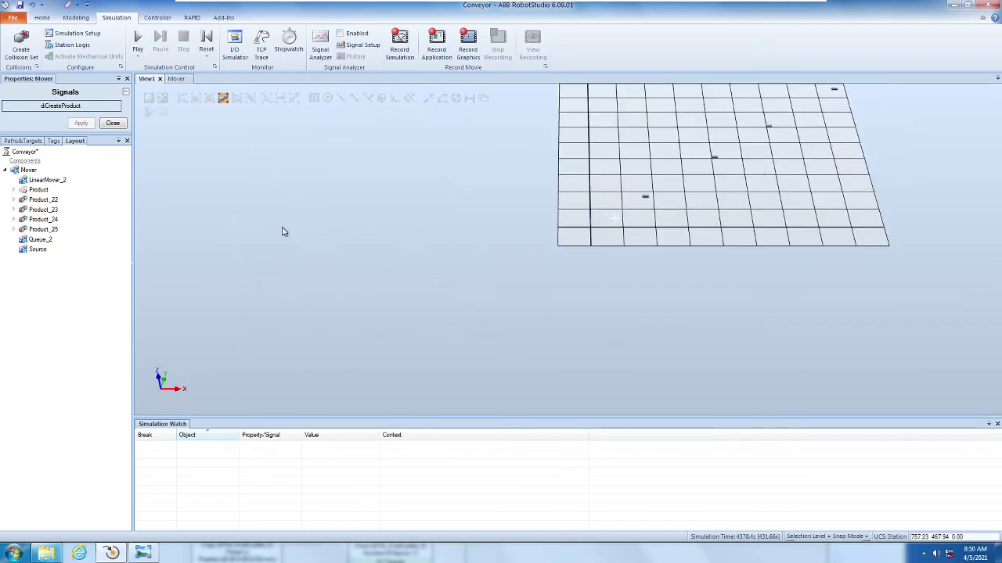
{"action": "left_click", "coordinate": [207, 49]}
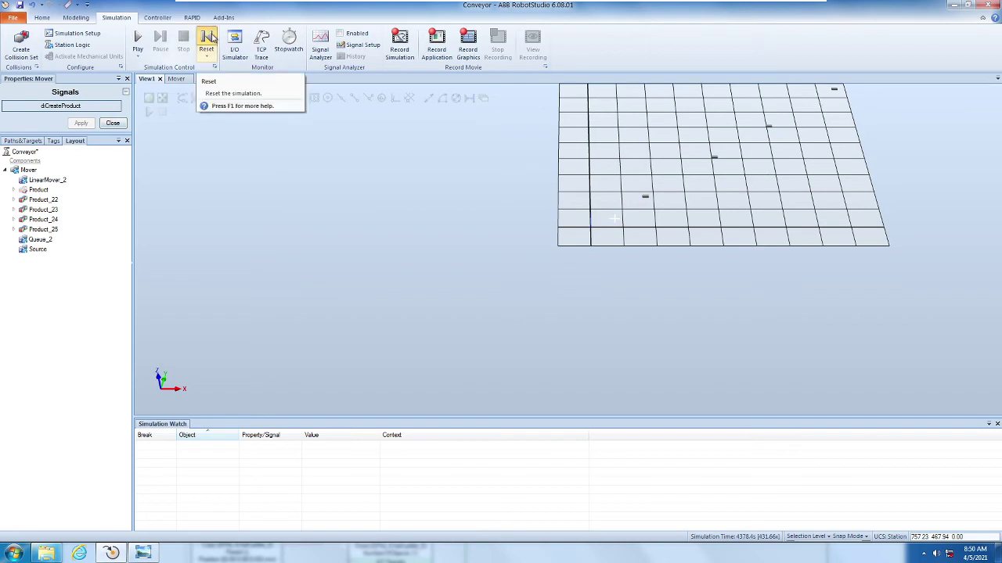
{"action": "left_click", "coordinate": [215, 80]}
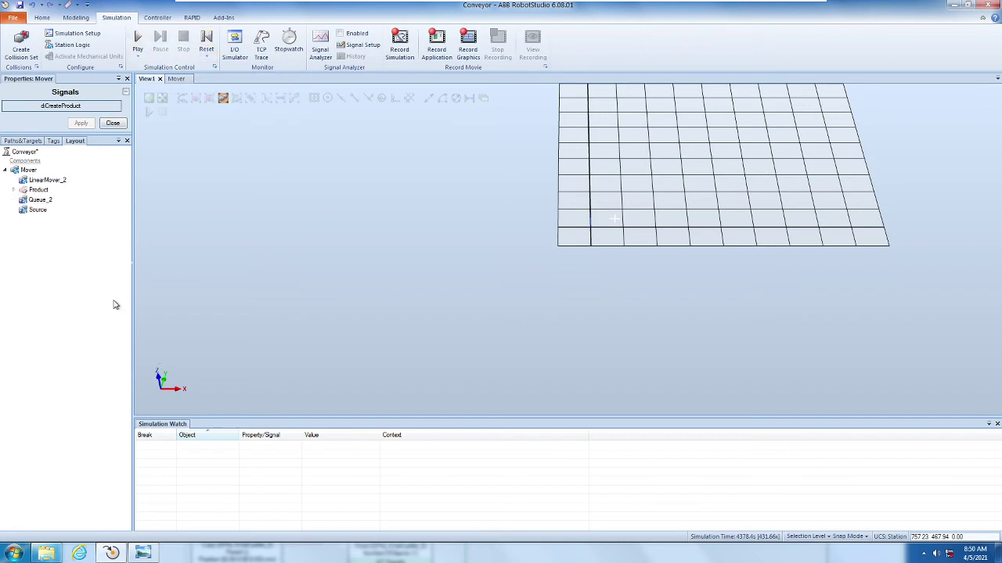
Step: Change LinearMover_2's Speed from 10 to 1 mm/s and apply it
{"action": "double_click", "coordinate": [28, 170]}
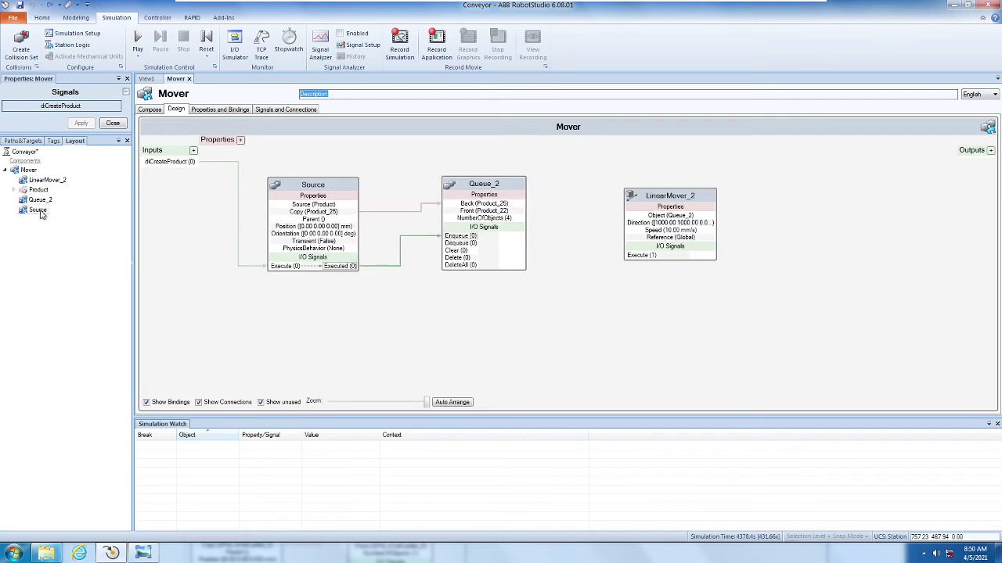
{"action": "left_click", "coordinate": [37, 172]}
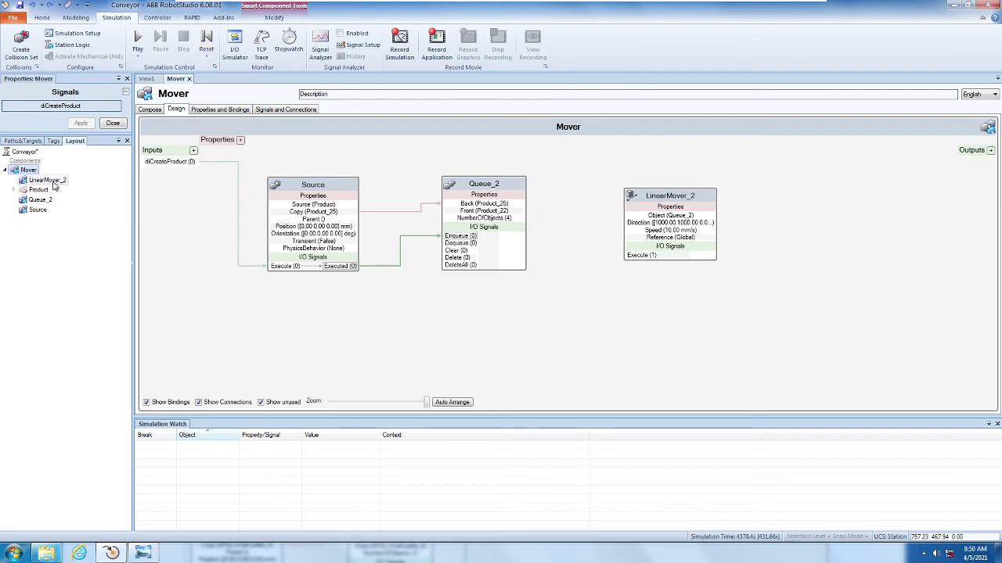
{"action": "left_click", "coordinate": [57, 181]}
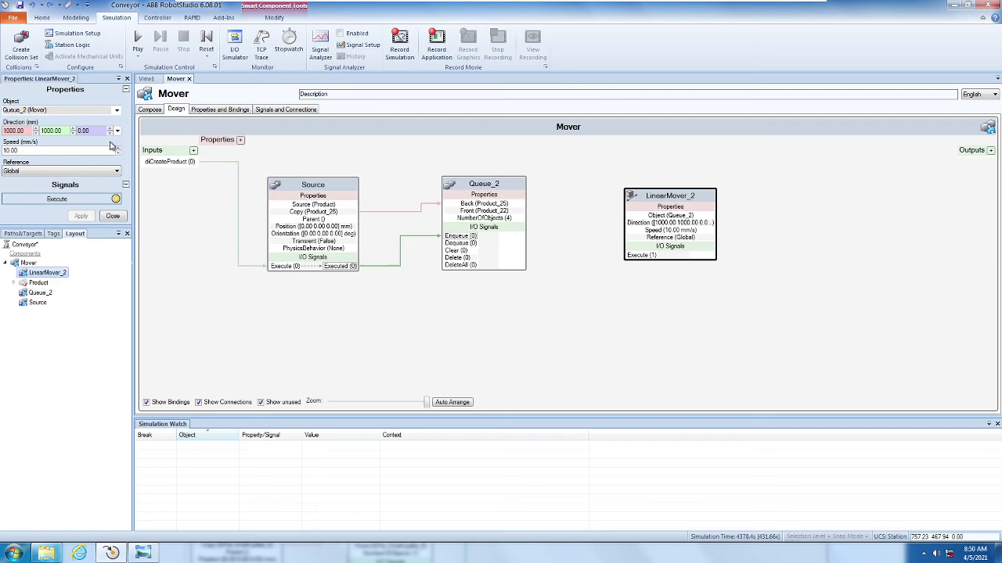
{"action": "double_click", "coordinate": [9, 150]}
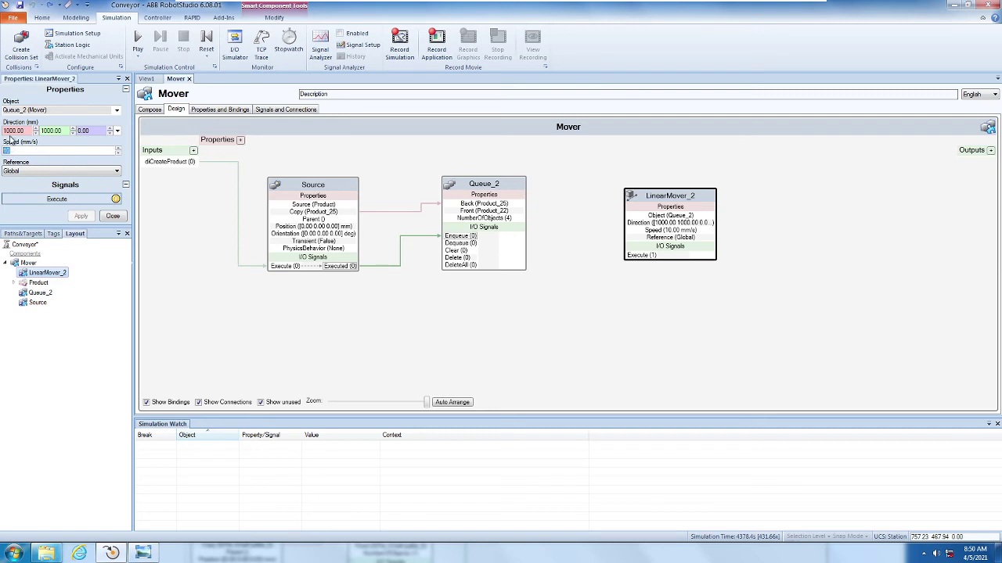
{"action": "type", "text": "1"}
{"action": "left_click", "coordinate": [82, 217]}
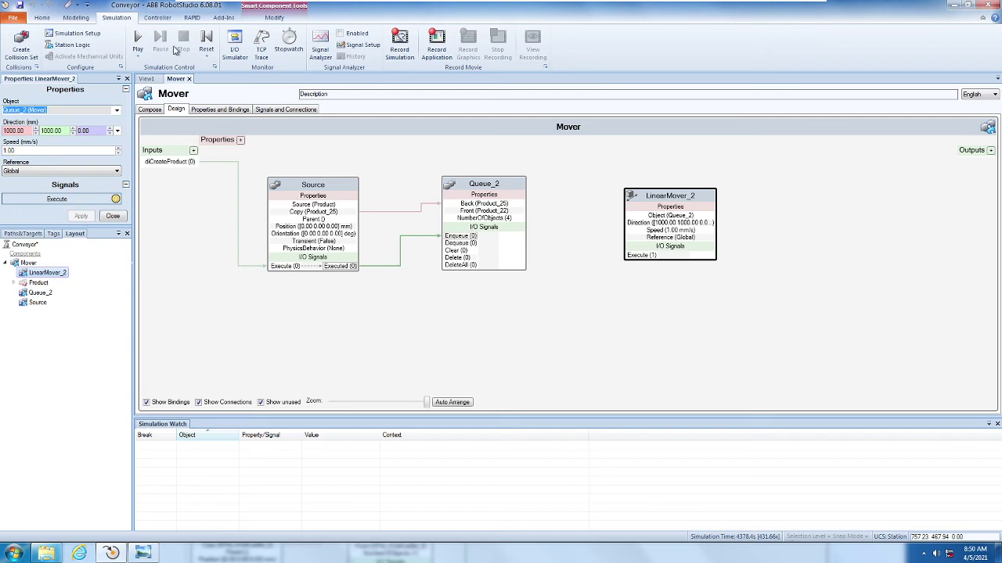
{"action": "left_click", "coordinate": [146, 79]}
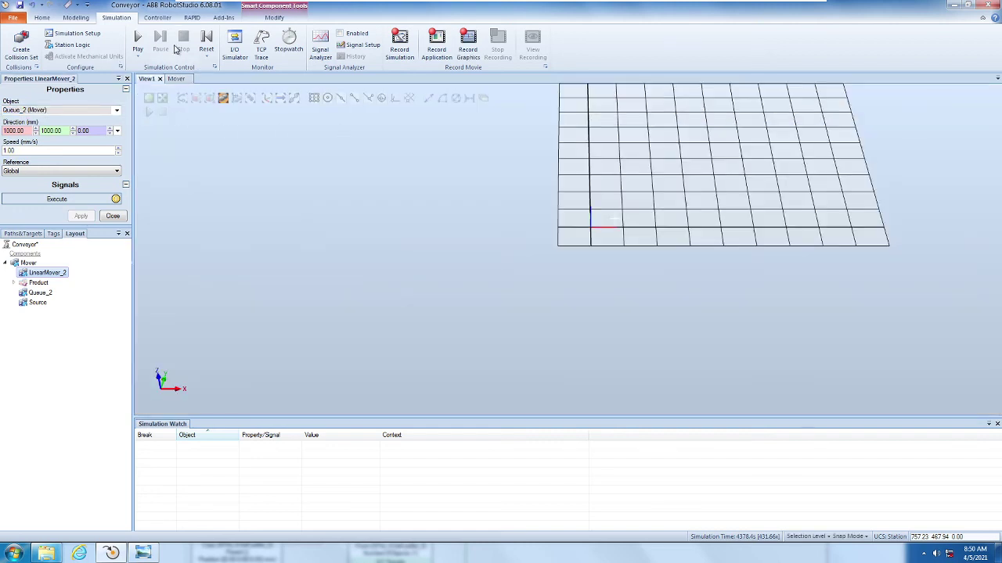
Step: Run the simulation, create five products (Product_26 to Product_30) with diCreateProduct, then stop
{"action": "left_click", "coordinate": [134, 41]}
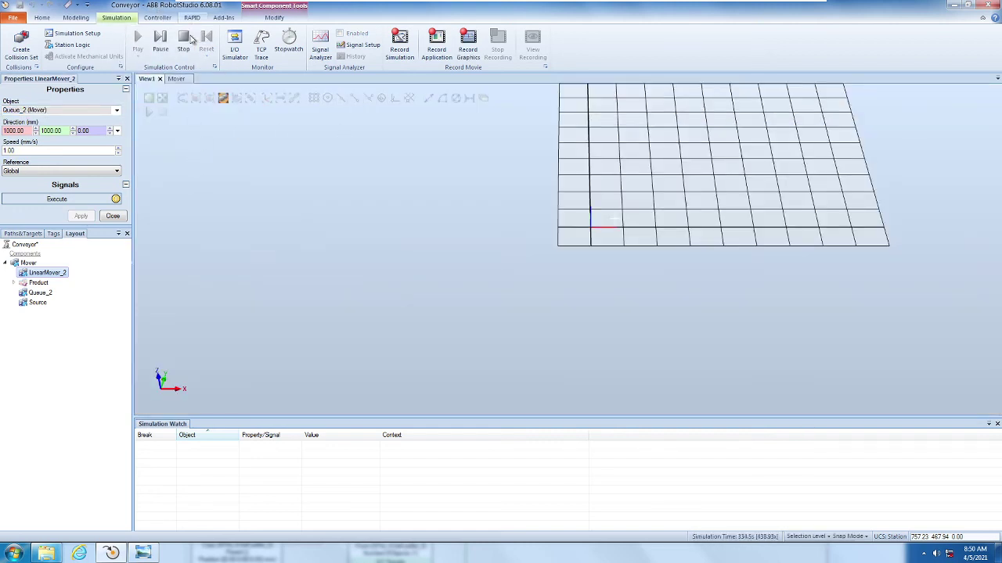
{"action": "left_click", "coordinate": [28, 264]}
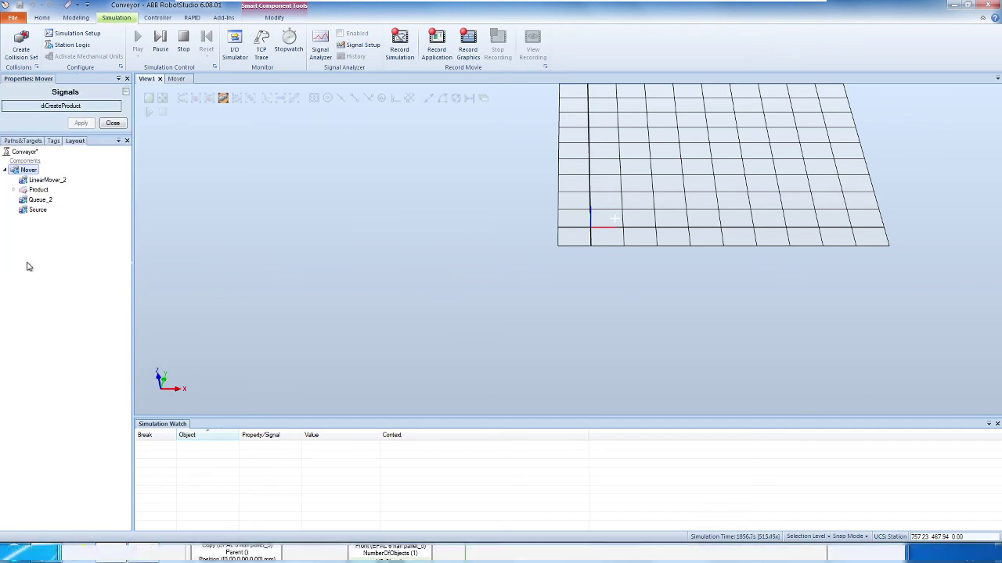
{"action": "left_click", "coordinate": [55, 106]}
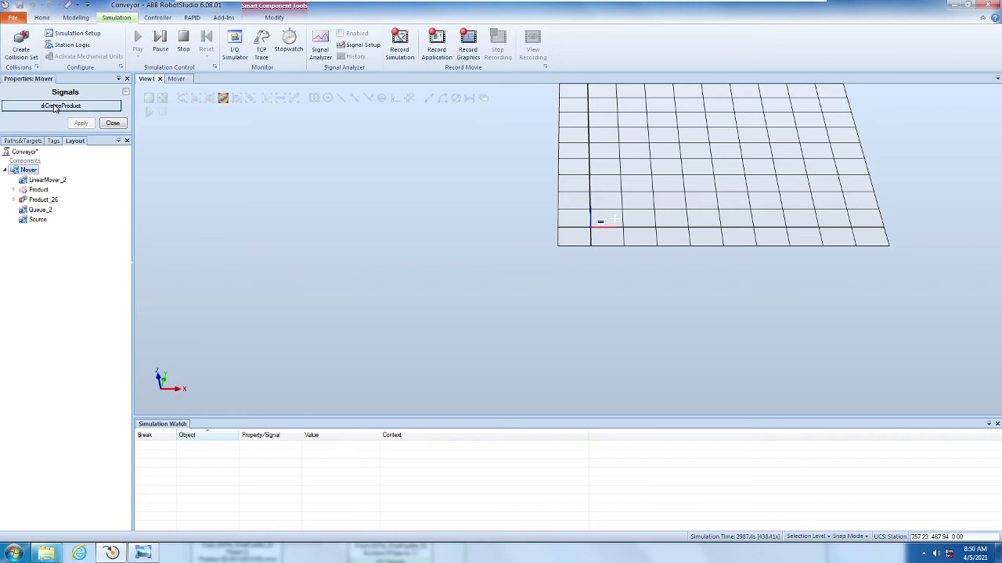
{"action": "left_click", "coordinate": [55, 106]}
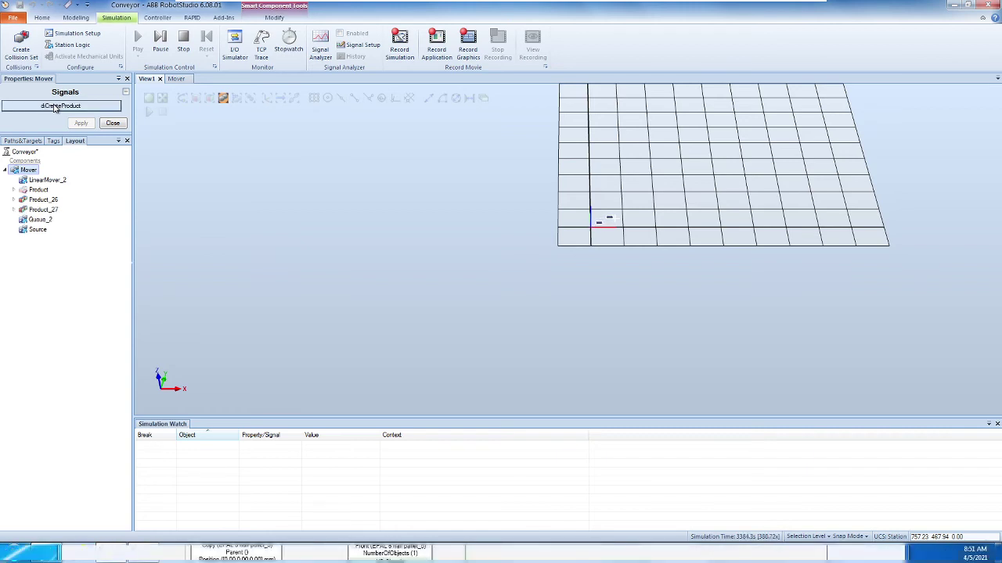
{"action": "left_click", "coordinate": [54, 107]}
{"action": "left_click", "coordinate": [55, 107]}
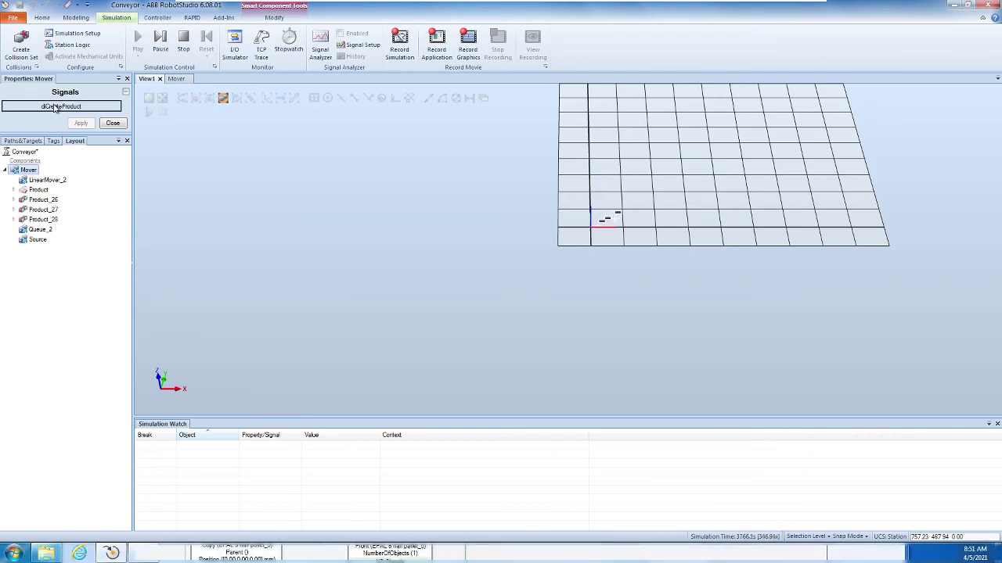
{"action": "left_click", "coordinate": [55, 106]}
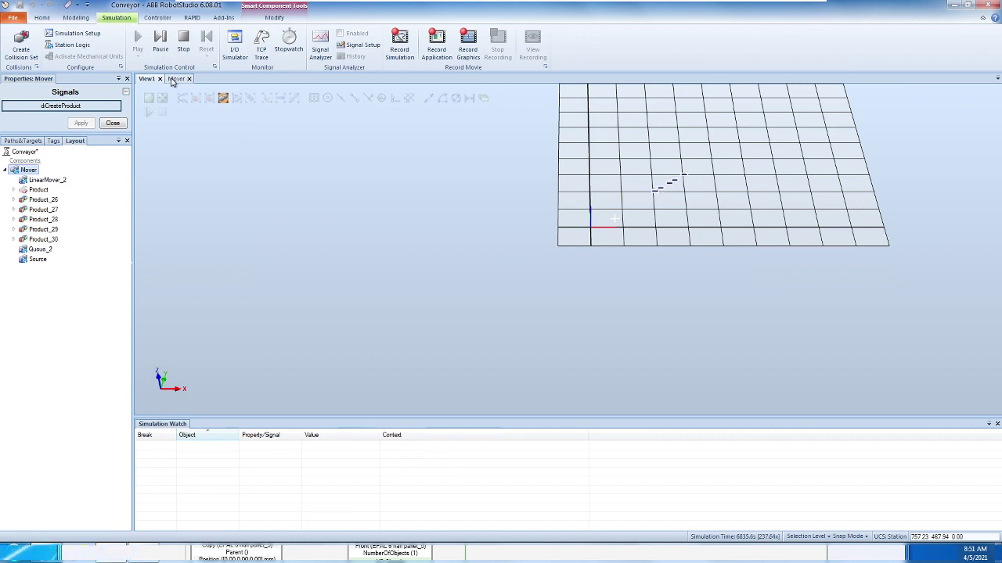
{"action": "left_click", "coordinate": [184, 40]}
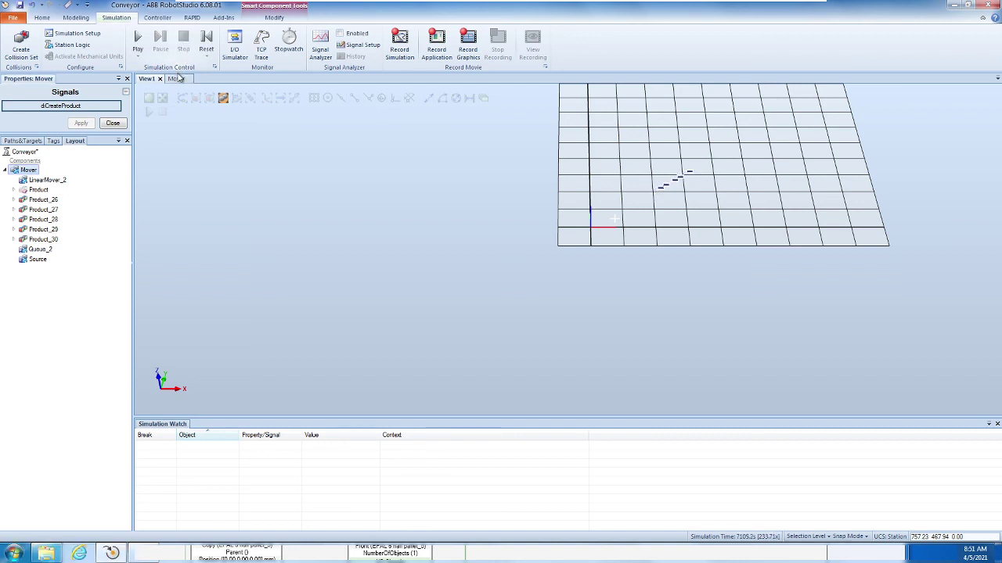
Step: Reset the simulation to clear Product_26–Product_30 and return to the Mover diagram
{"action": "left_click", "coordinate": [206, 43]}
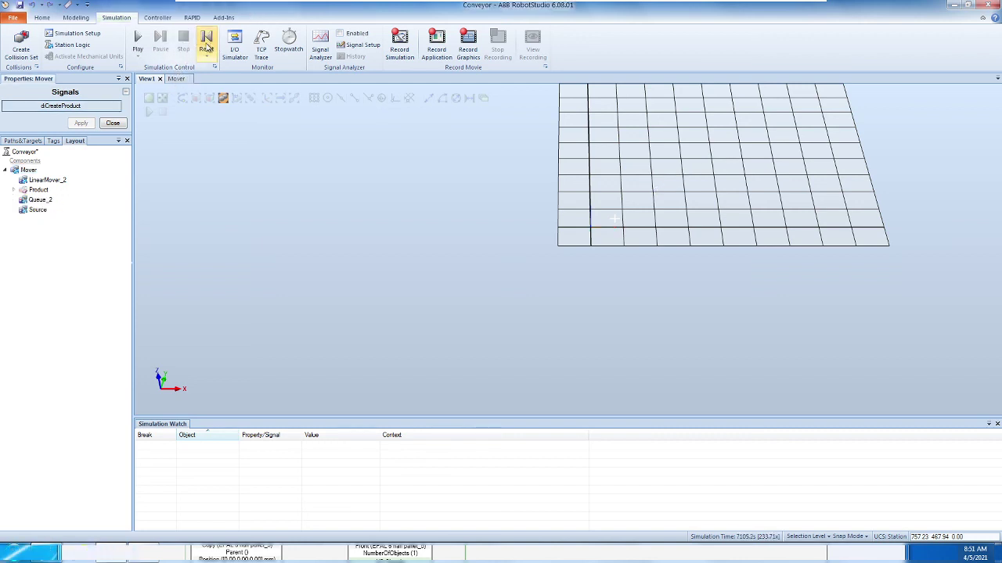
{"action": "left_click", "coordinate": [176, 79]}
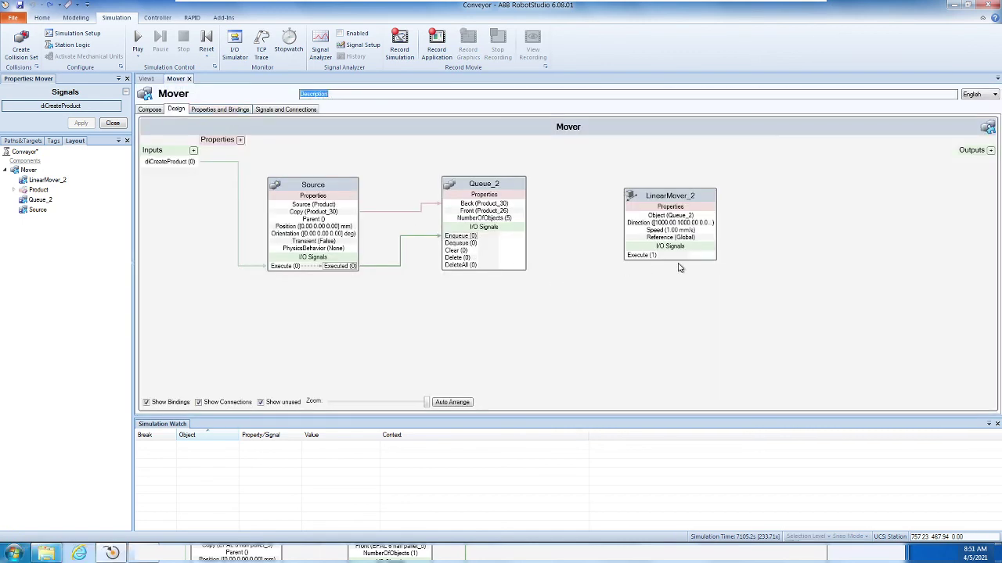